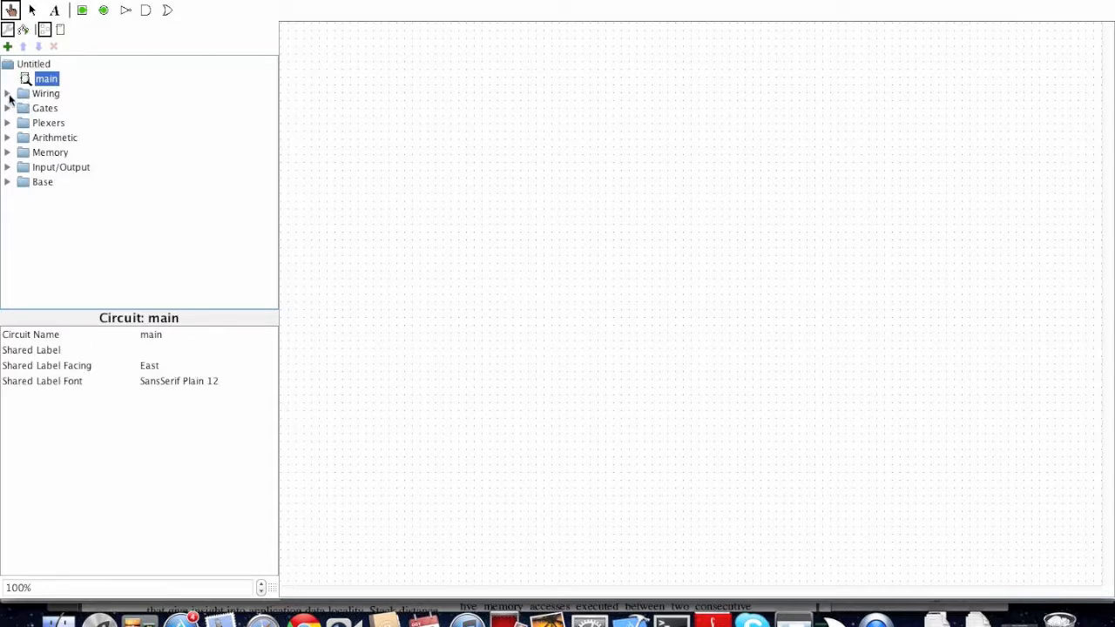
- Look through the components offered in the Wiring, Gates, Plexers, Arithmetic, Memory, Input/Output and Base libraries
click(9, 96)
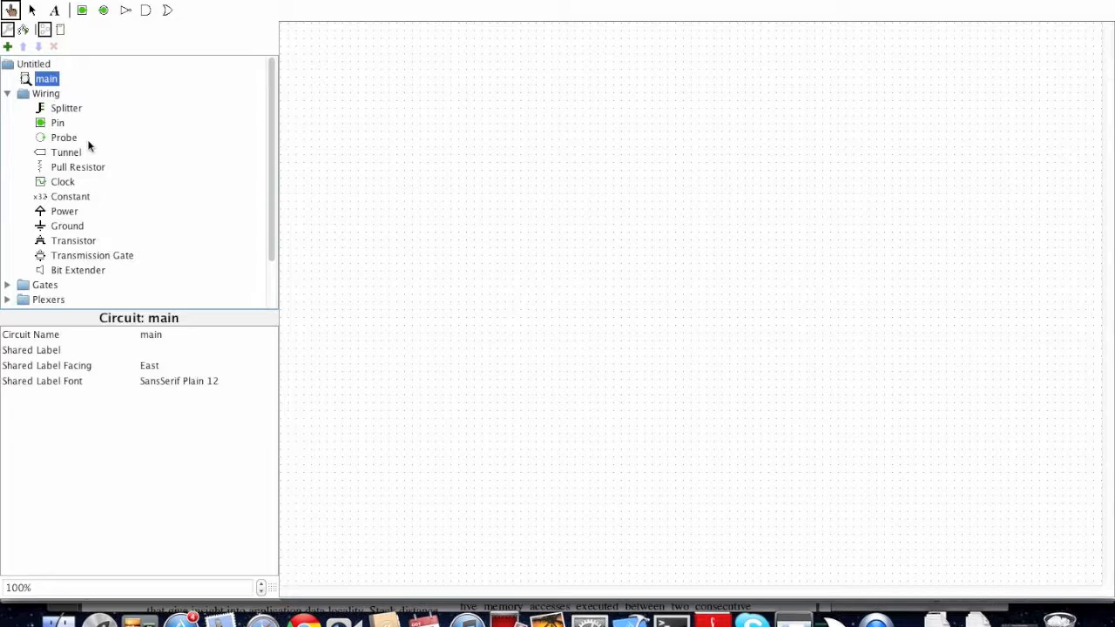
click(8, 93)
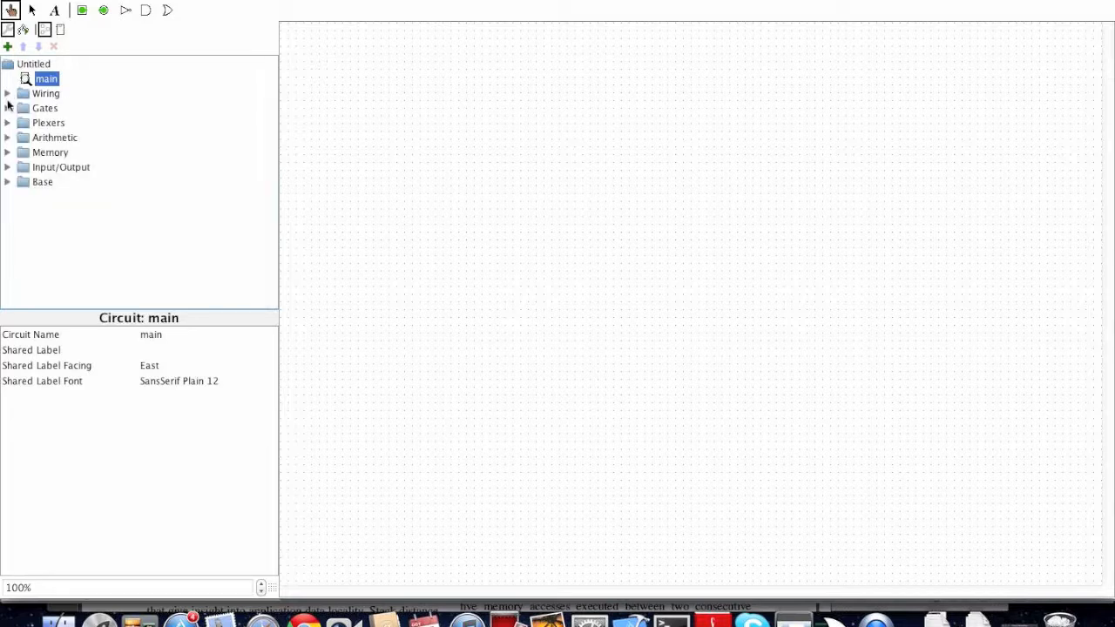
click(8, 108)
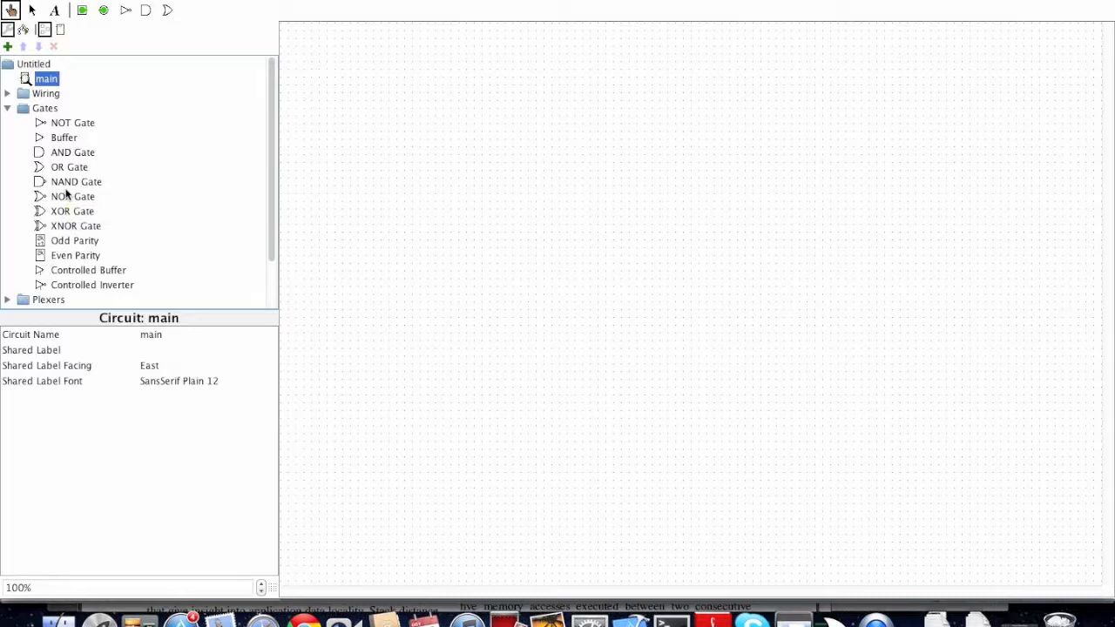
click(8, 108)
click(8, 123)
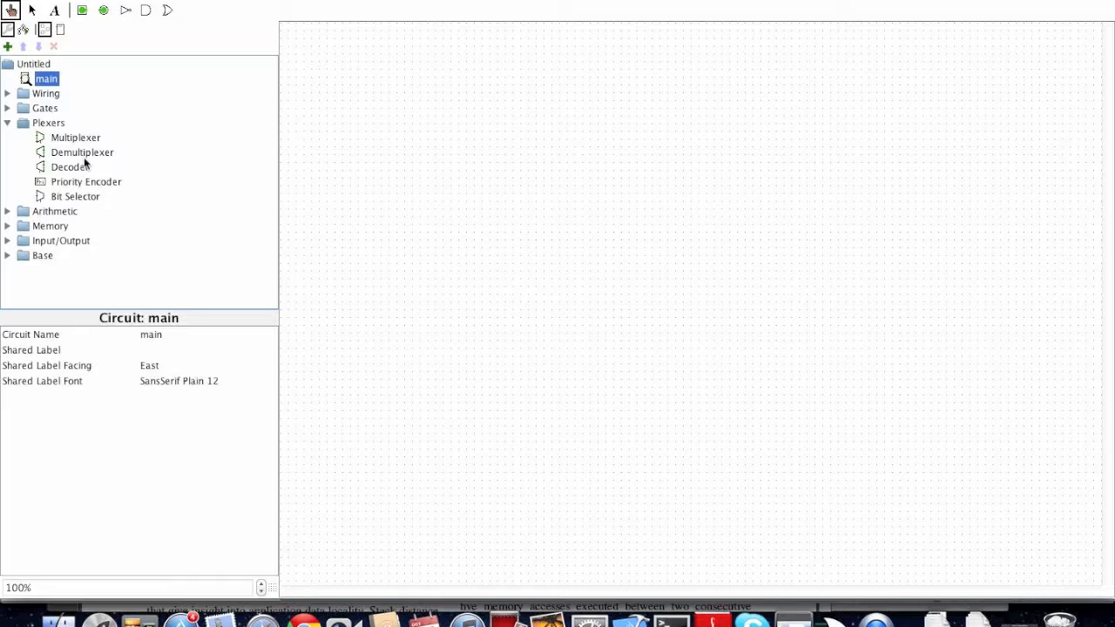
click(8, 123)
click(7, 137)
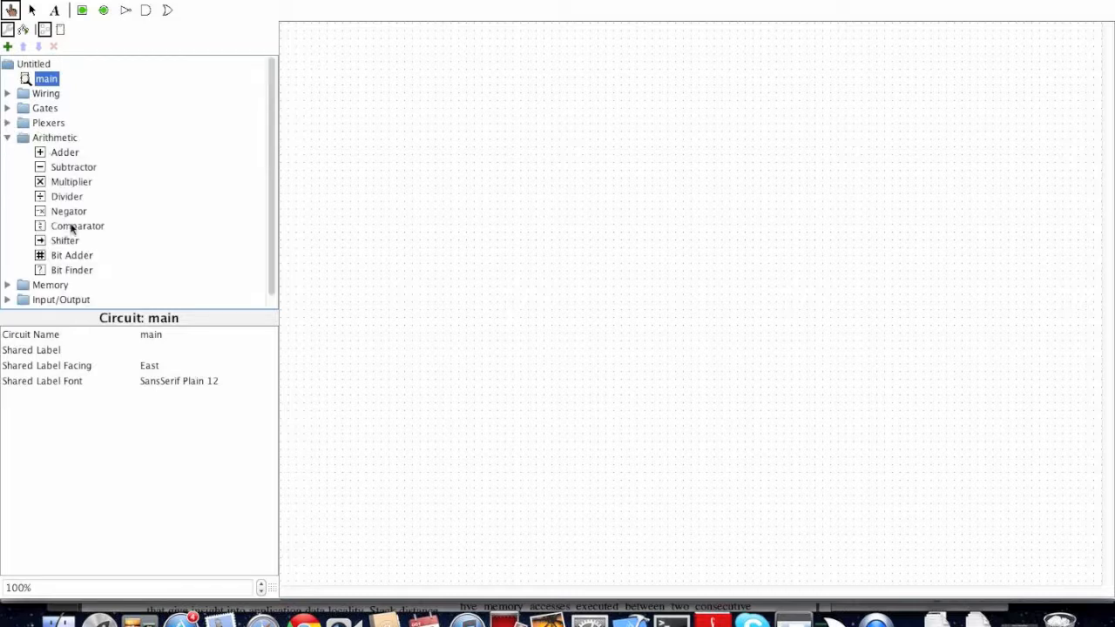
click(8, 137)
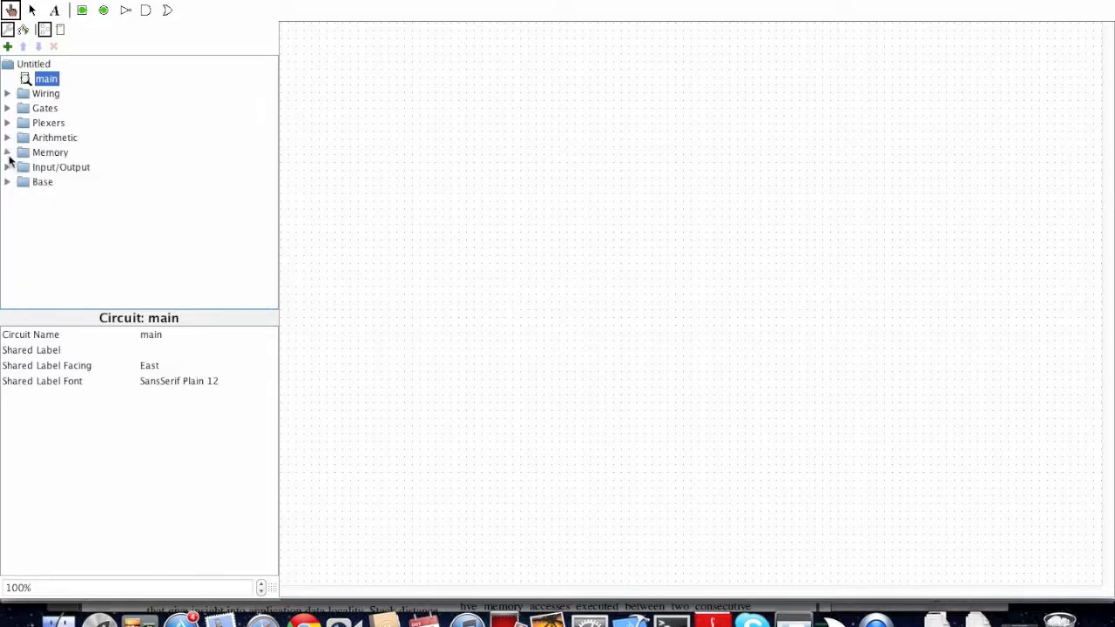
click(8, 154)
scroll(50, 218, down, 2)
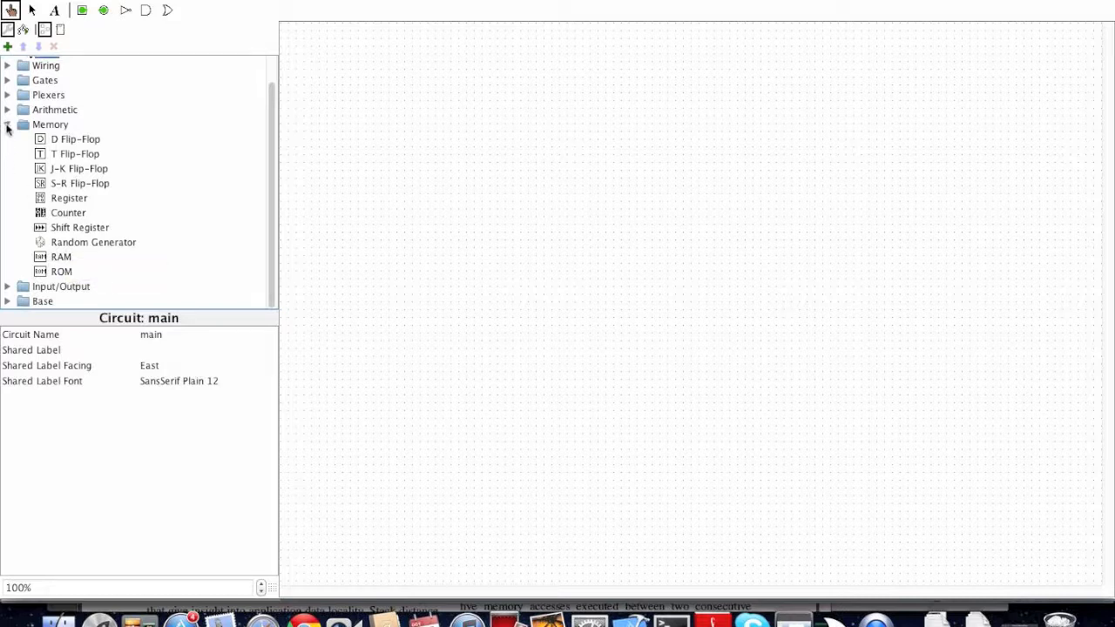
click(7, 124)
click(8, 168)
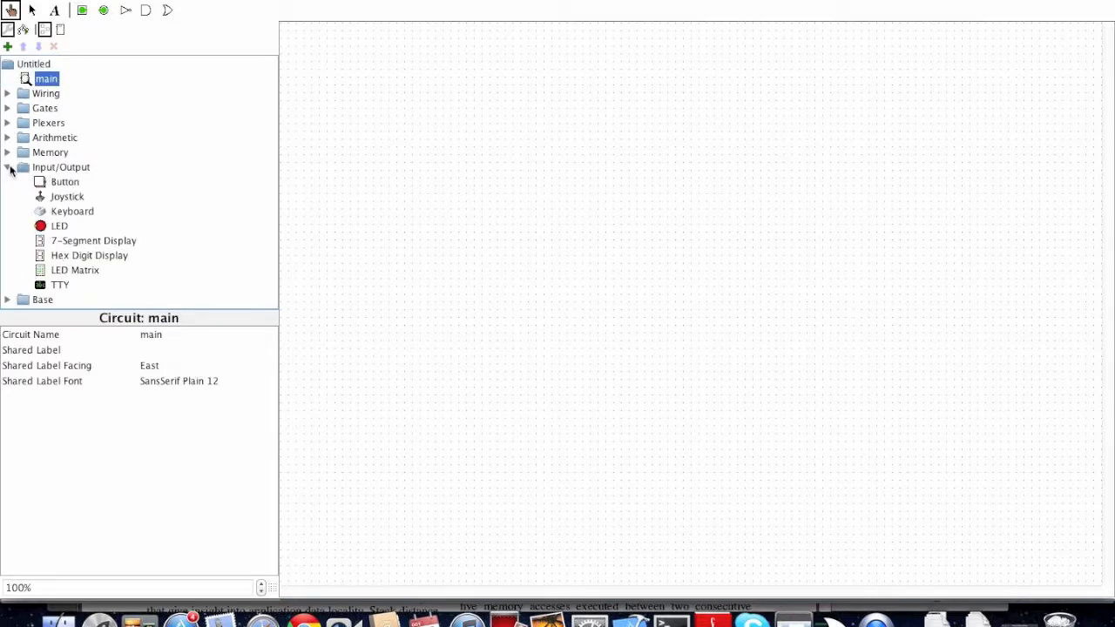
click(8, 167)
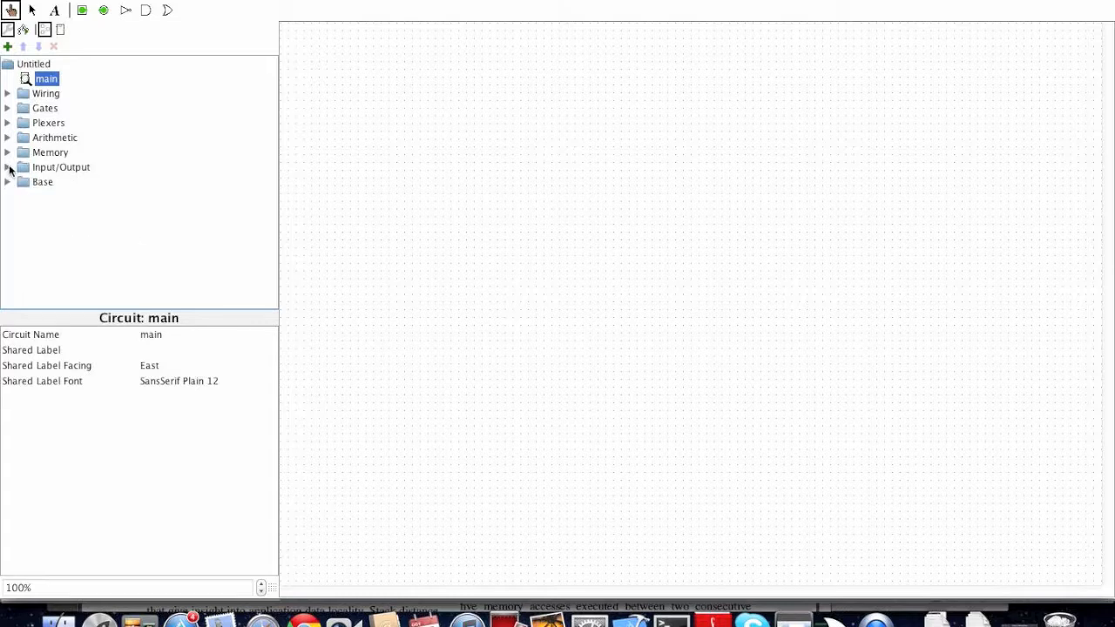
click(8, 182)
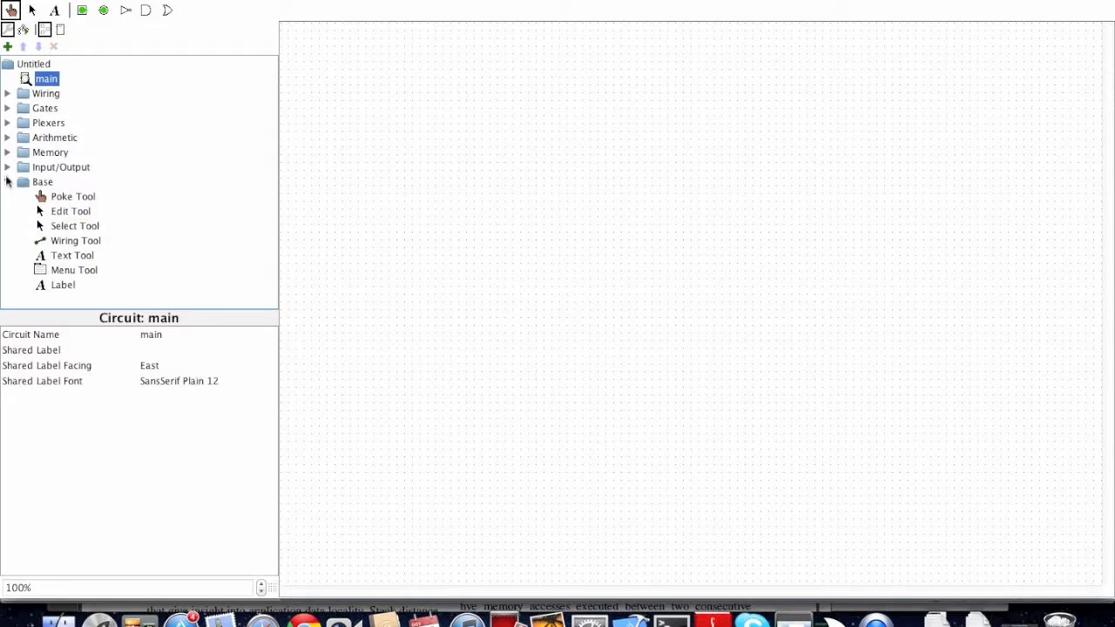
click(7, 182)
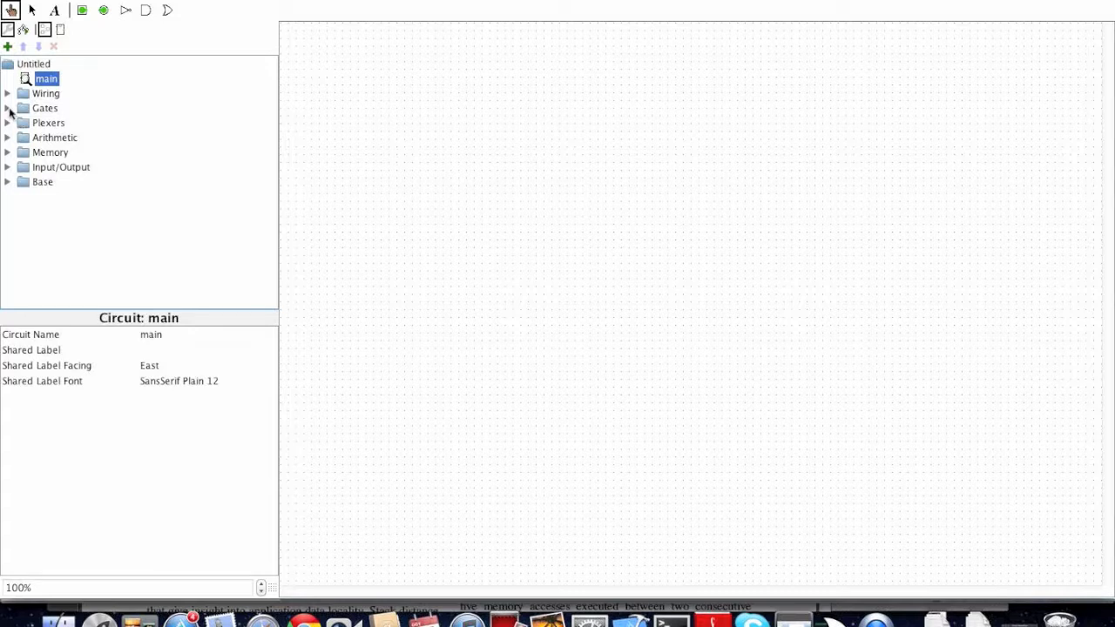
- Place an AND gate in the circuit, set its number of inputs to 2, and put a copy directly below it
click(8, 109)
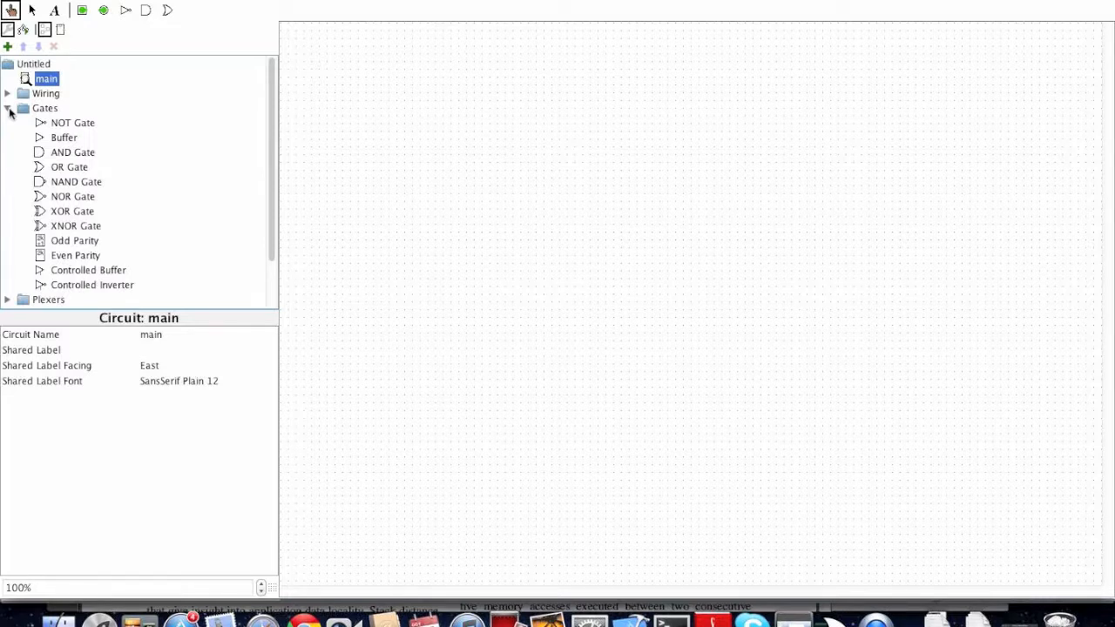
click(68, 154)
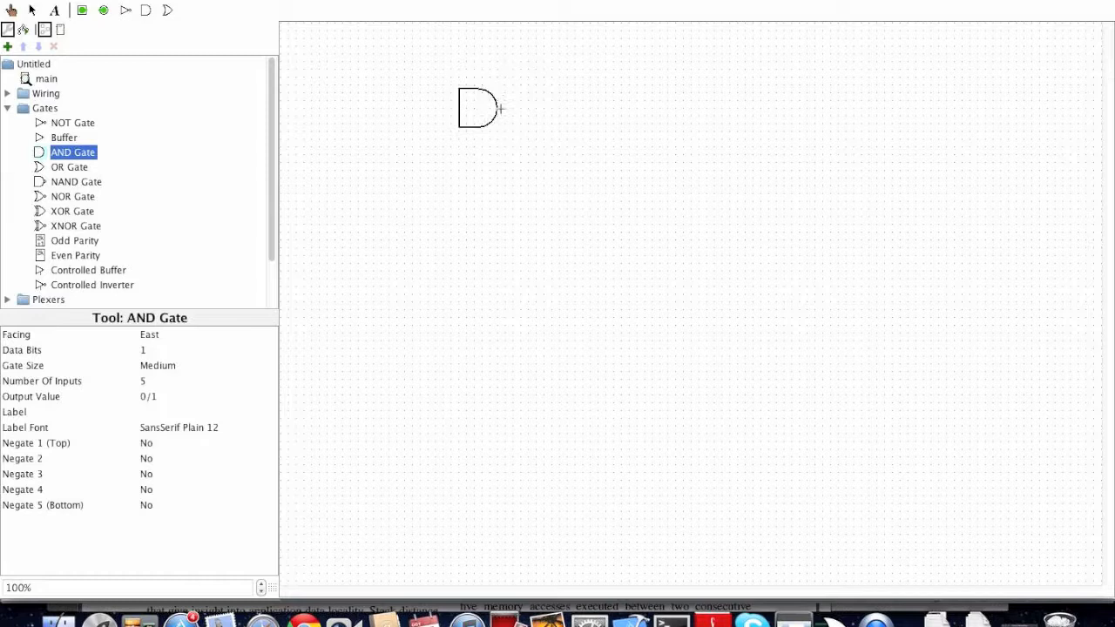
click(501, 109)
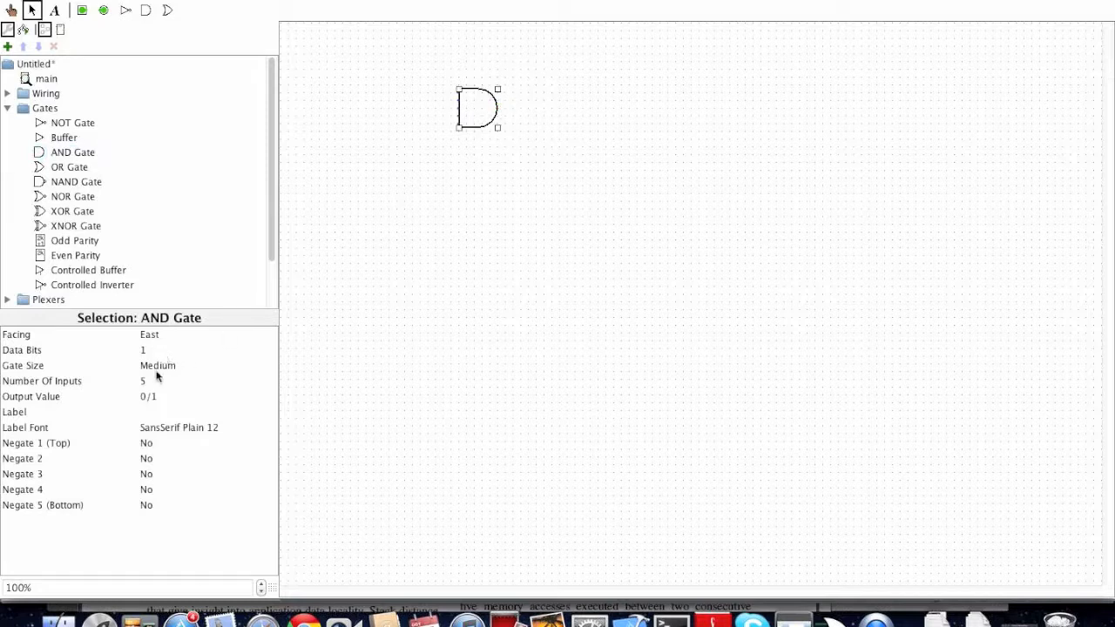
click(151, 387)
drag(267, 418, 266, 393)
click(231, 392)
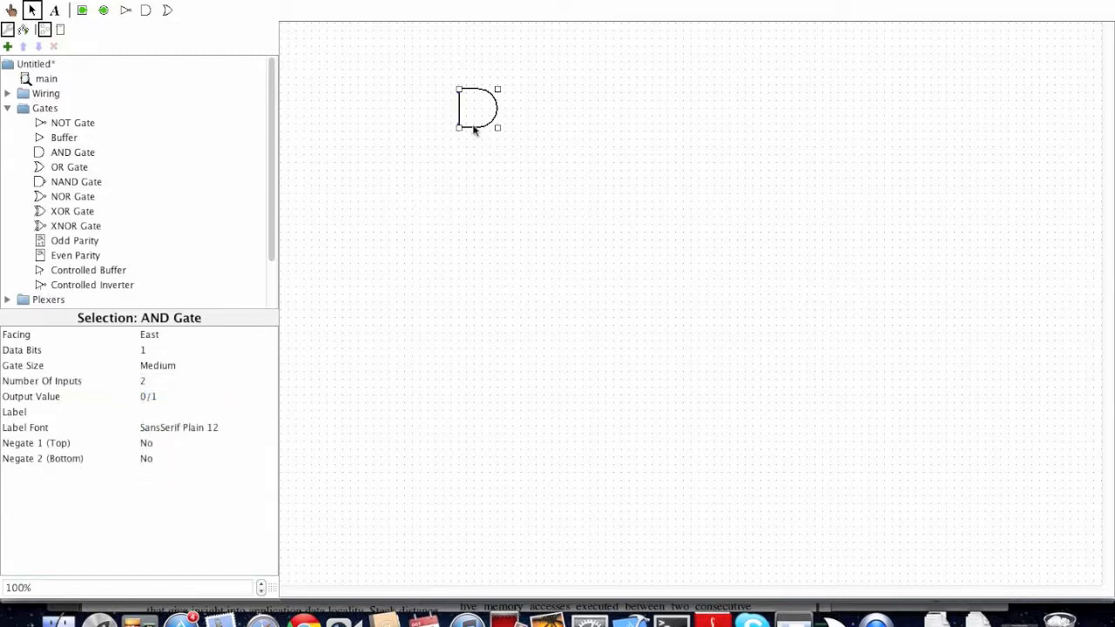
drag(475, 129, 475, 203)
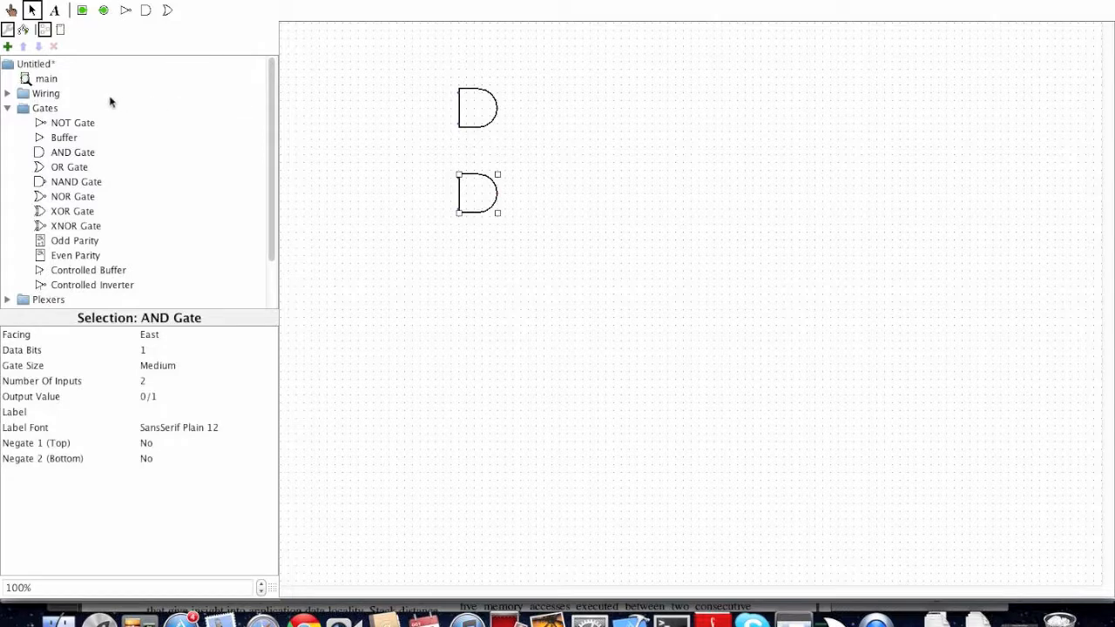
- Place an input pin west of the AND gates and wire it to the upper input of both gates
click(82, 11)
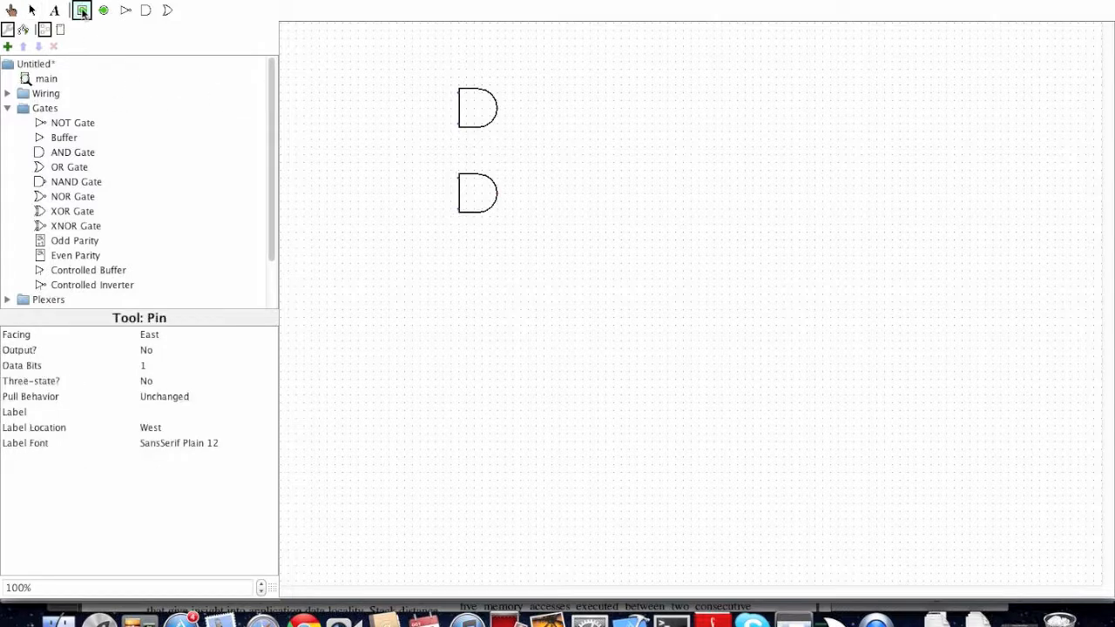
click(328, 97)
drag(329, 91, 457, 178)
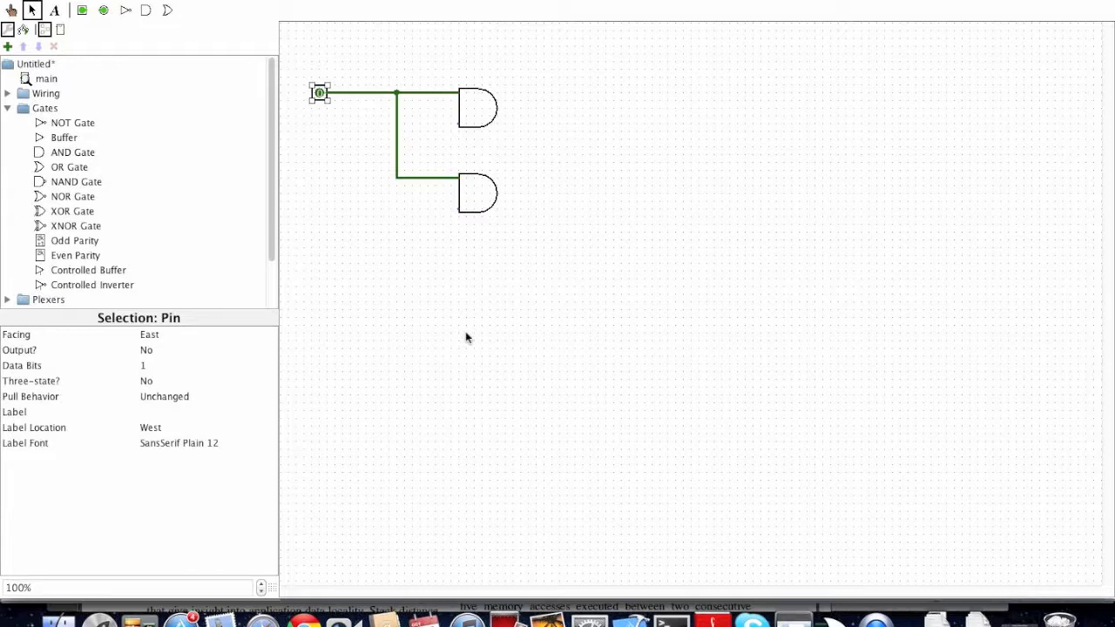
- Label the upper AND gate A and the lower AND gate B
click(485, 123)
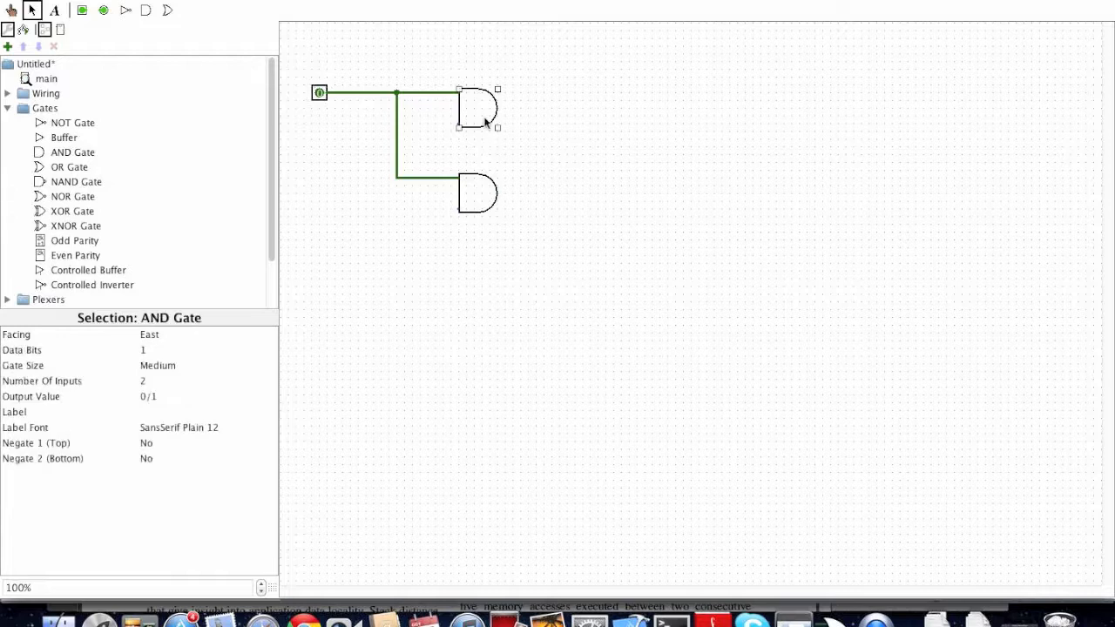
click(157, 411)
text(A)
key(Return)
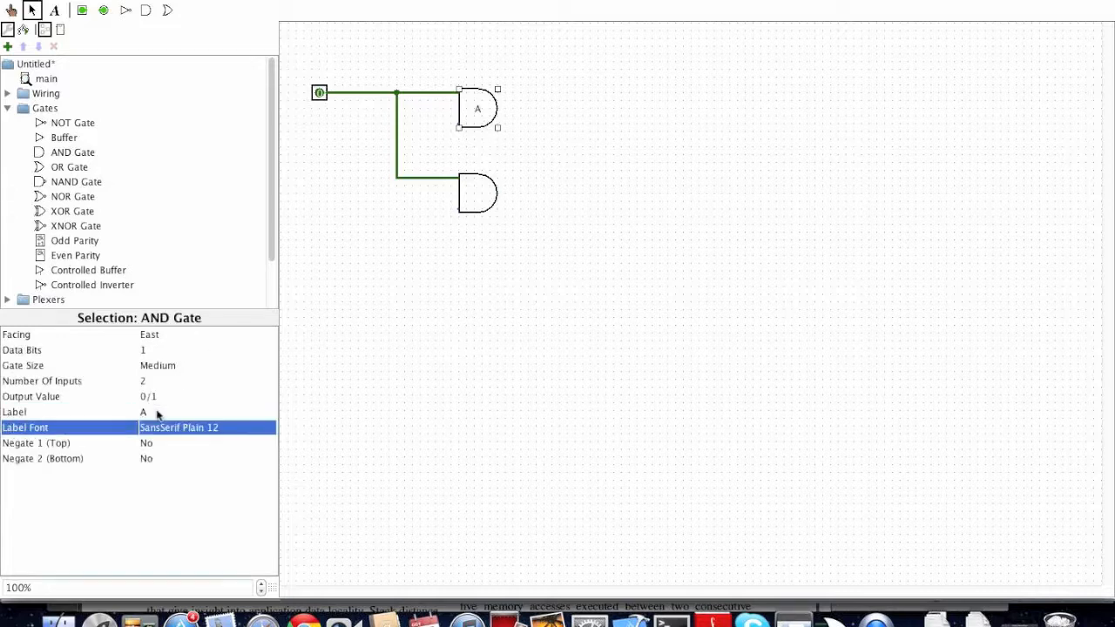
click(490, 183)
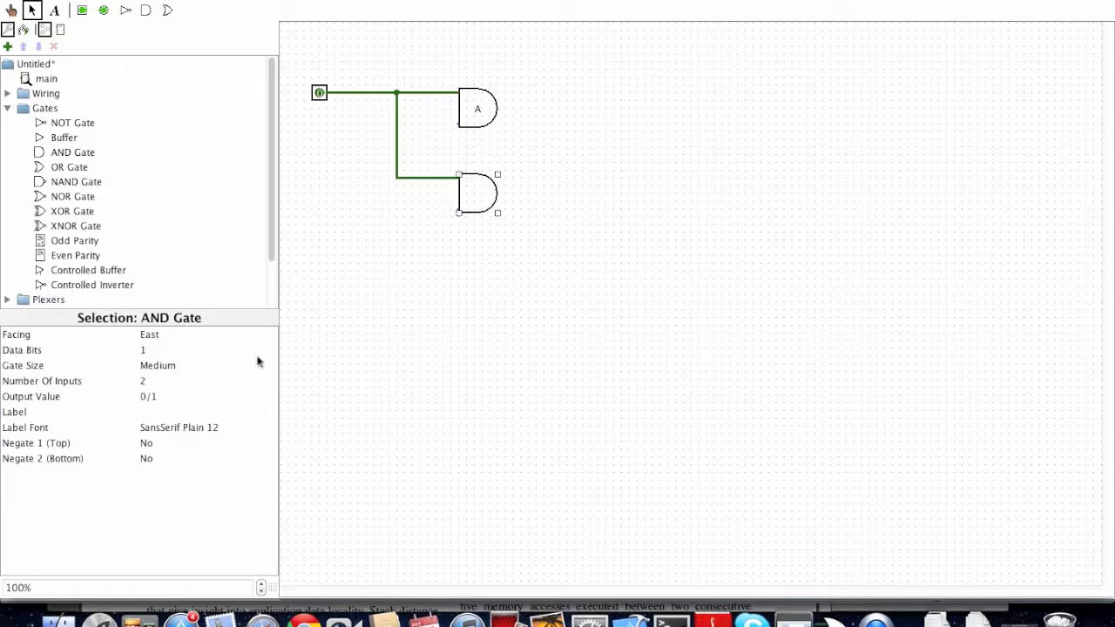
click(188, 412)
text(B)
key(Return)
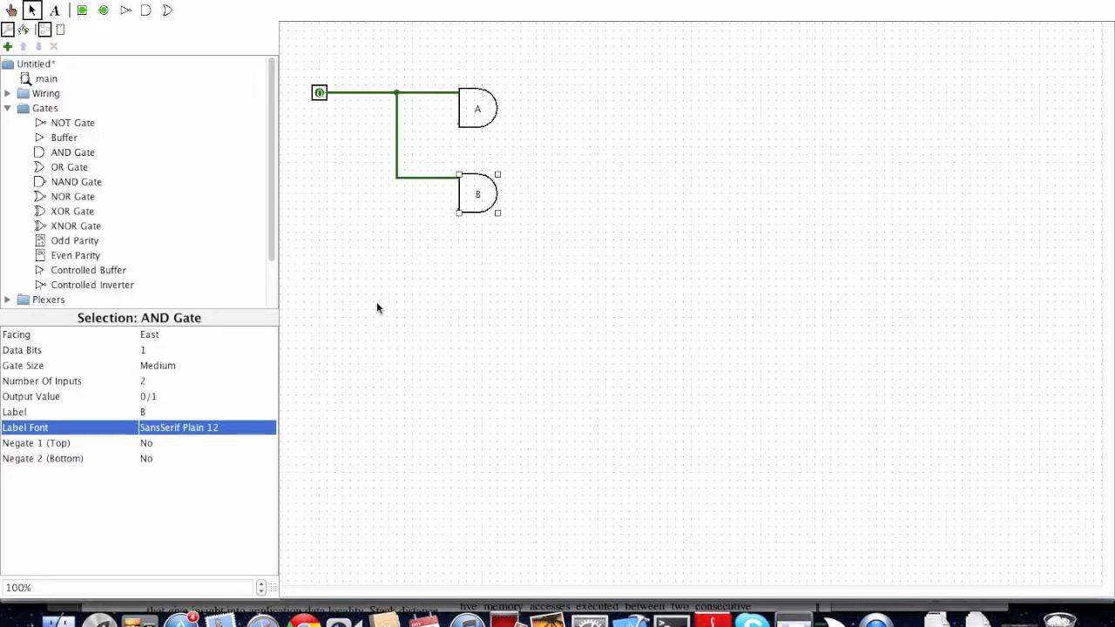
- Add a north-facing input pin below the gates, wire it to gate A's lower input, and start a branch toward gate B
click(82, 10)
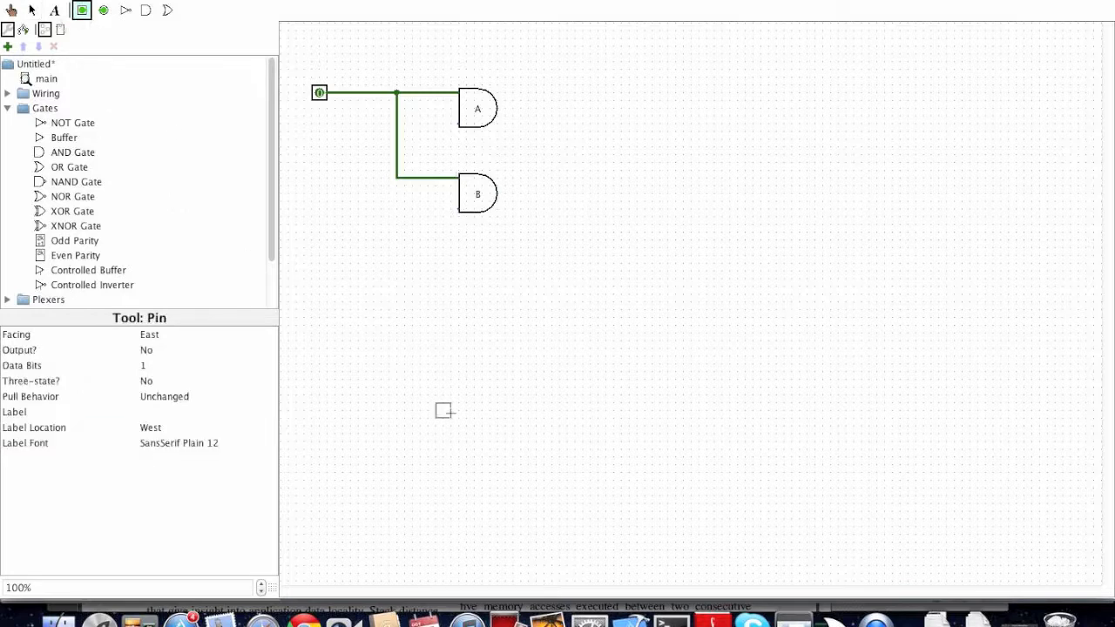
click(431, 278)
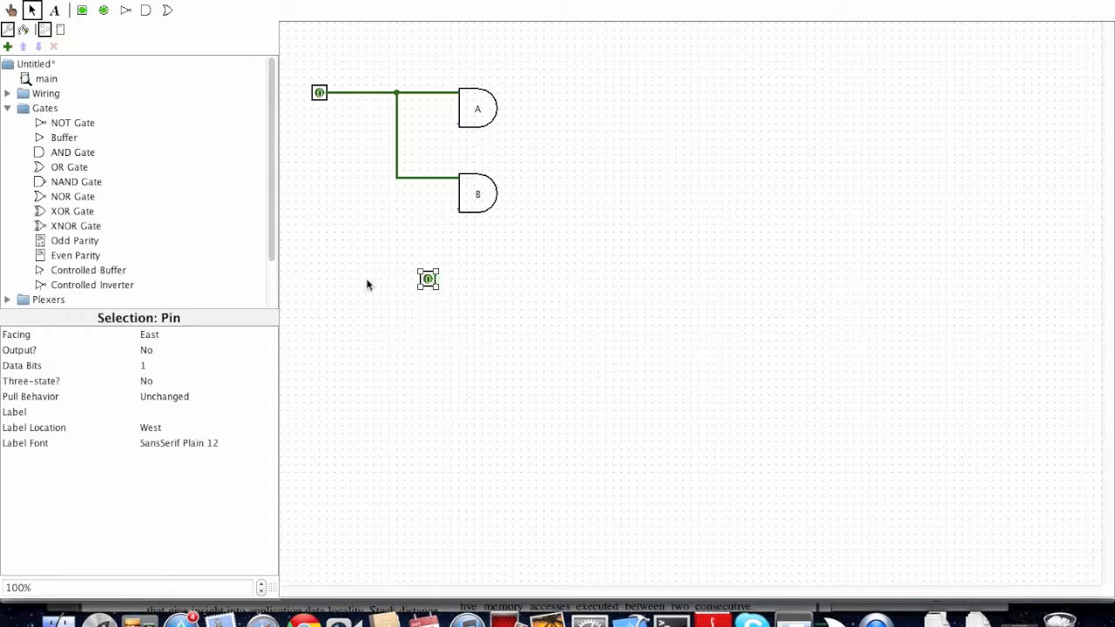
click(217, 335)
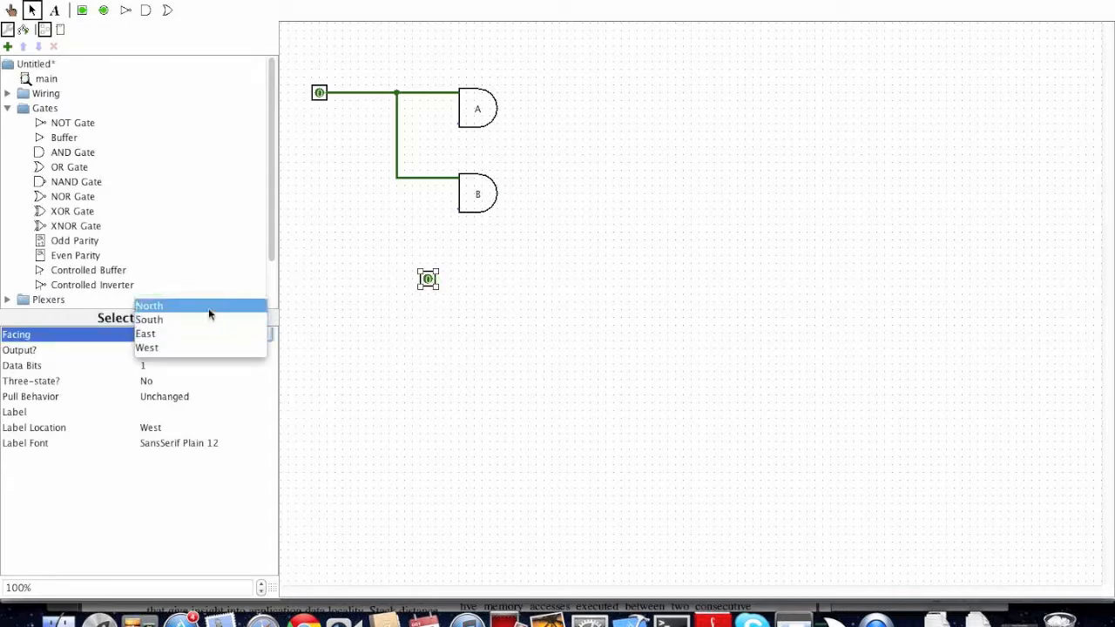
click(208, 307)
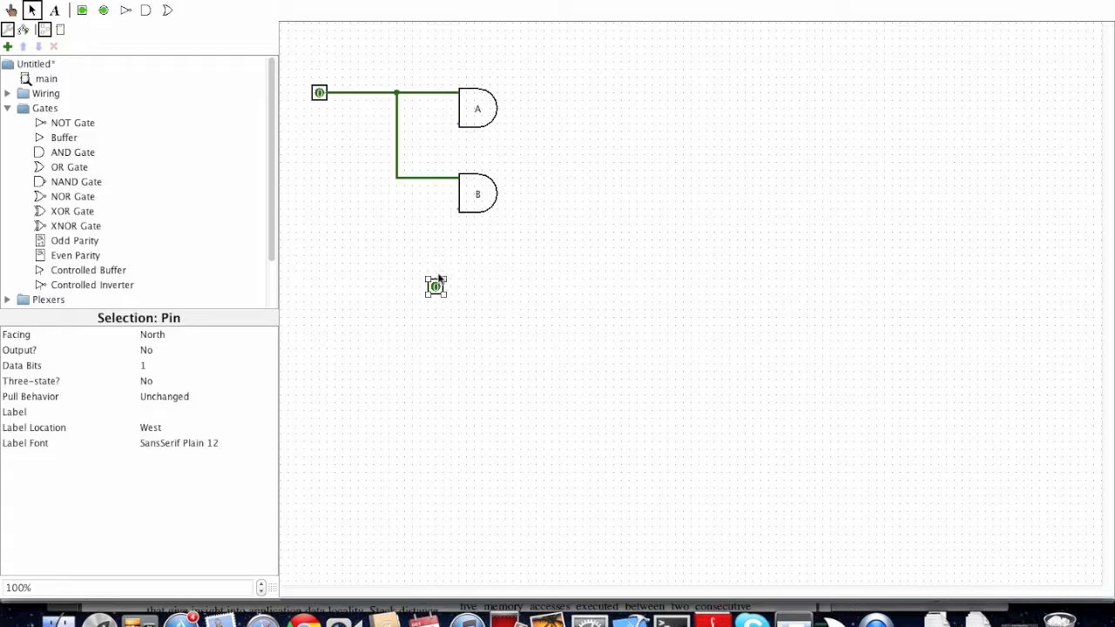
drag(436, 283, 457, 125)
mouse_move(435, 210)
mouse_down()
mouse_move(456, 210)
mouse_move(443, 214)
mouse_up()
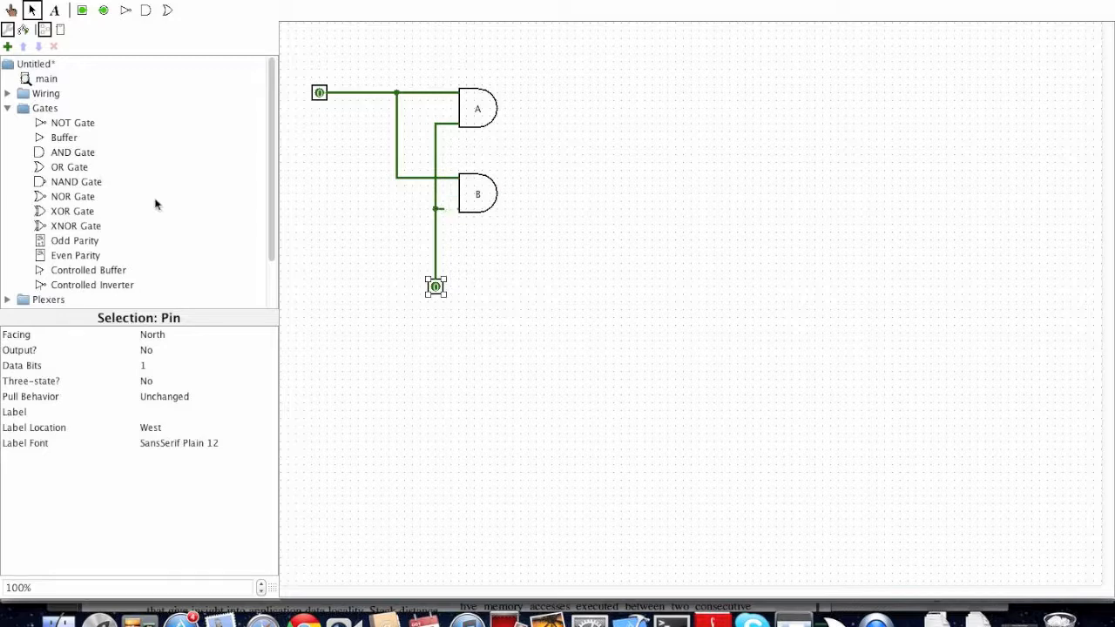
- Shift both AND gates east and wire a NOT gate between the lower pin's branch and gate B's lower input
click(81, 129)
click(467, 240)
drag(485, 206, 538, 209)
drag(487, 122, 543, 122)
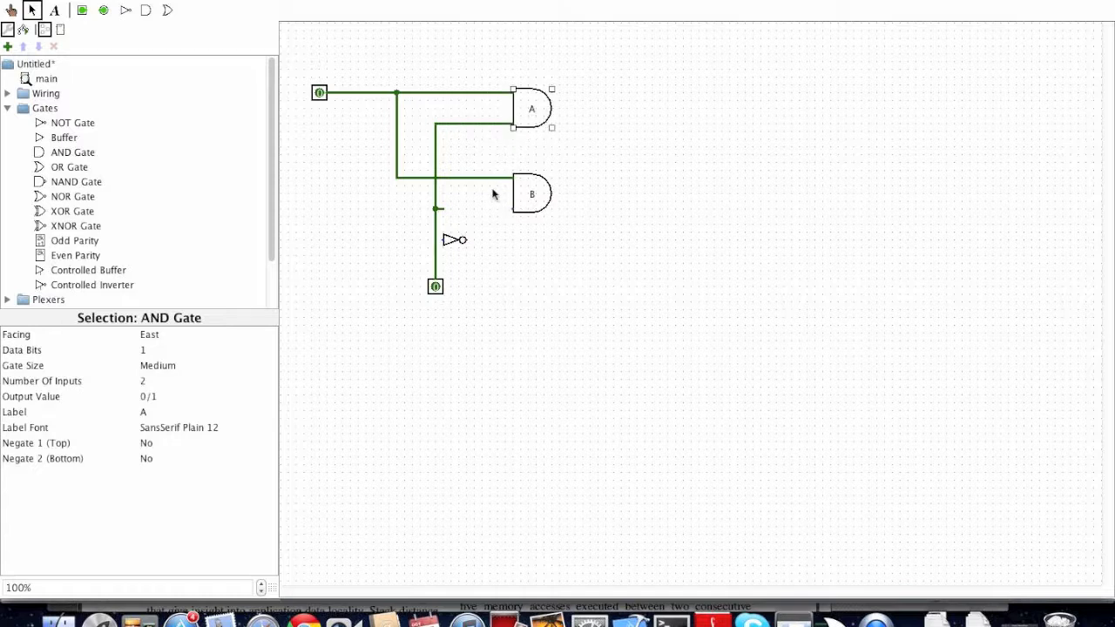
click(452, 245)
click(475, 210)
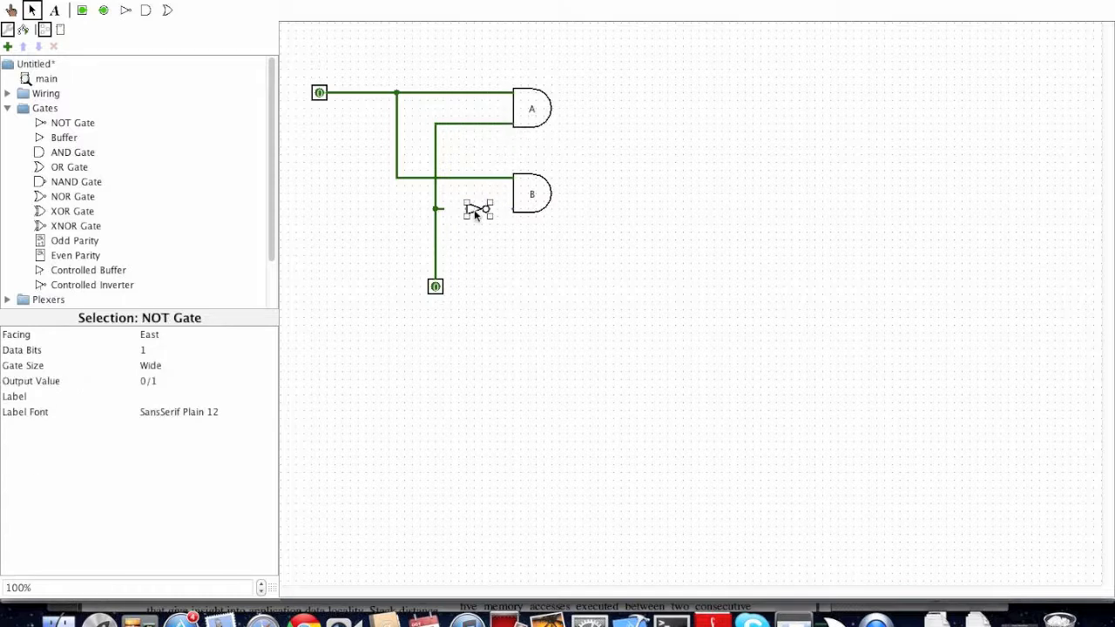
drag(453, 212, 514, 210)
- Draw output wires eastward from gates A and B and place an output pin at the end of each
drag(555, 108, 638, 108)
drag(551, 195, 636, 195)
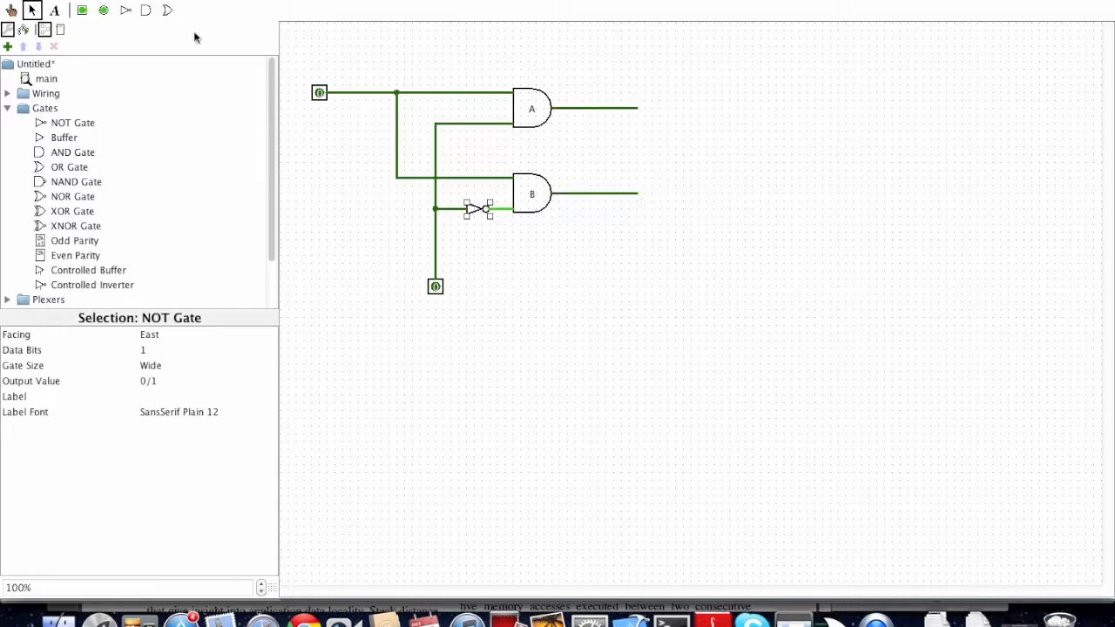
click(103, 12)
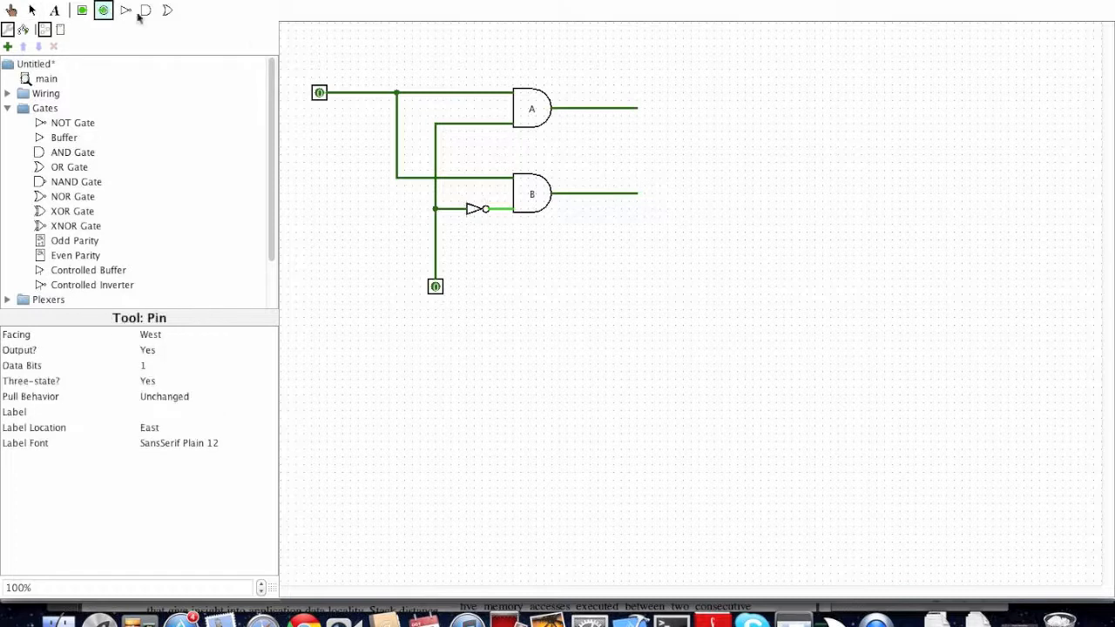
click(640, 108)
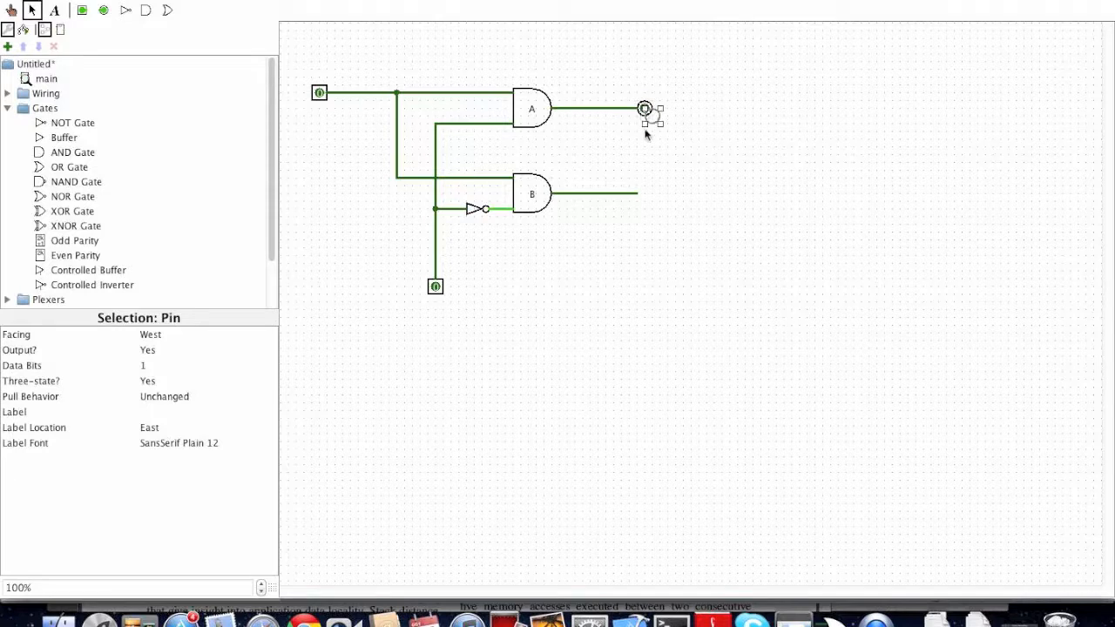
click(648, 192)
- Test the circuit with the Poke Tool by switching the west input pin and the lower input pin to 1
click(13, 10)
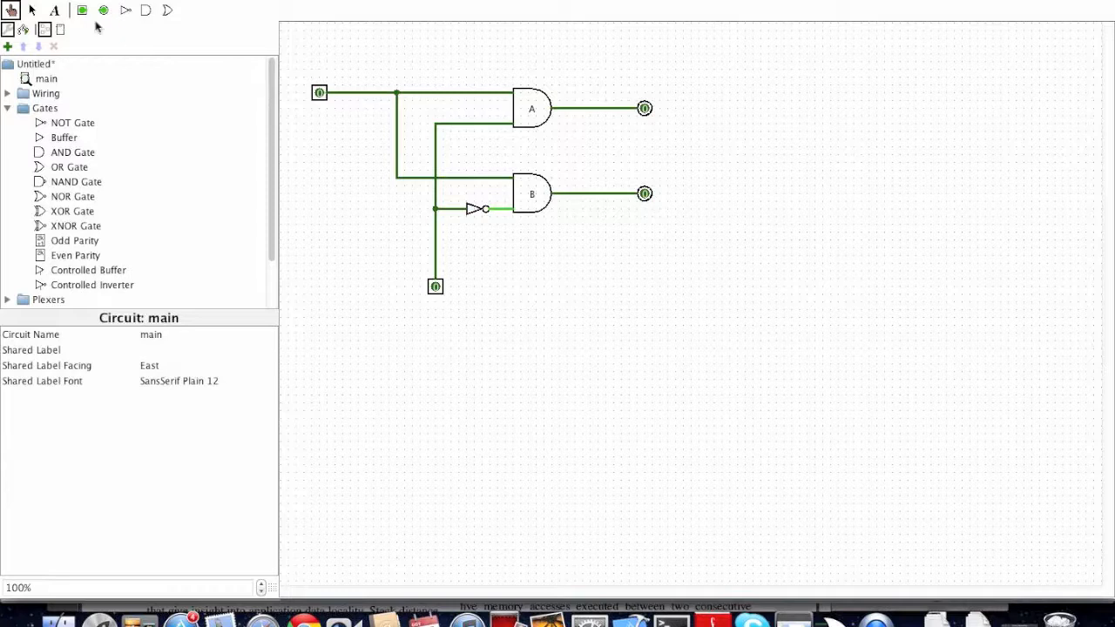
click(319, 93)
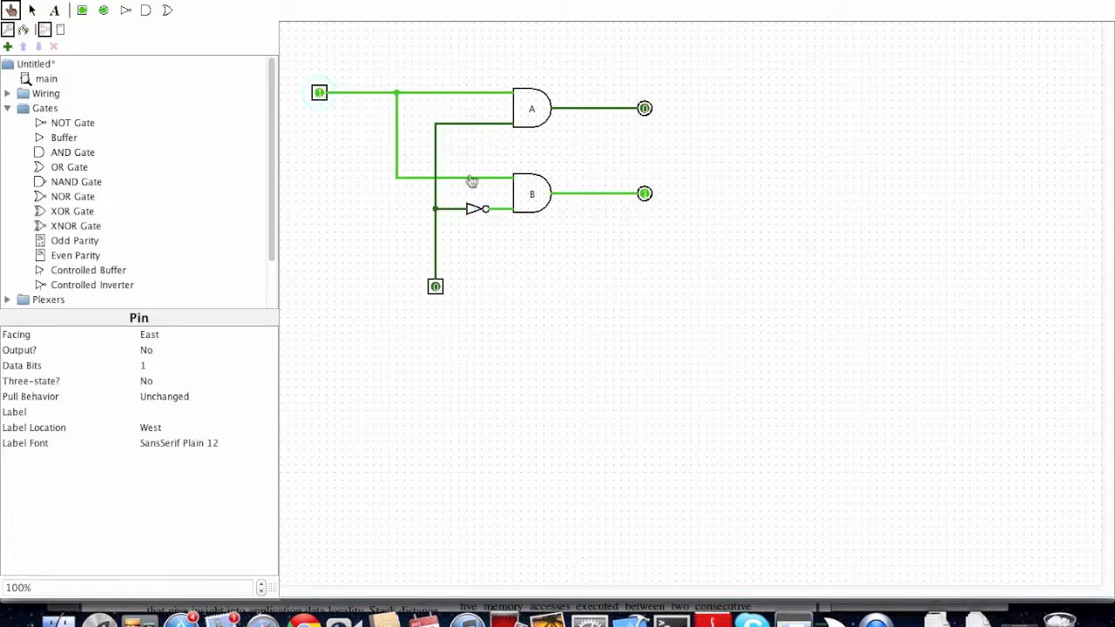
click(436, 287)
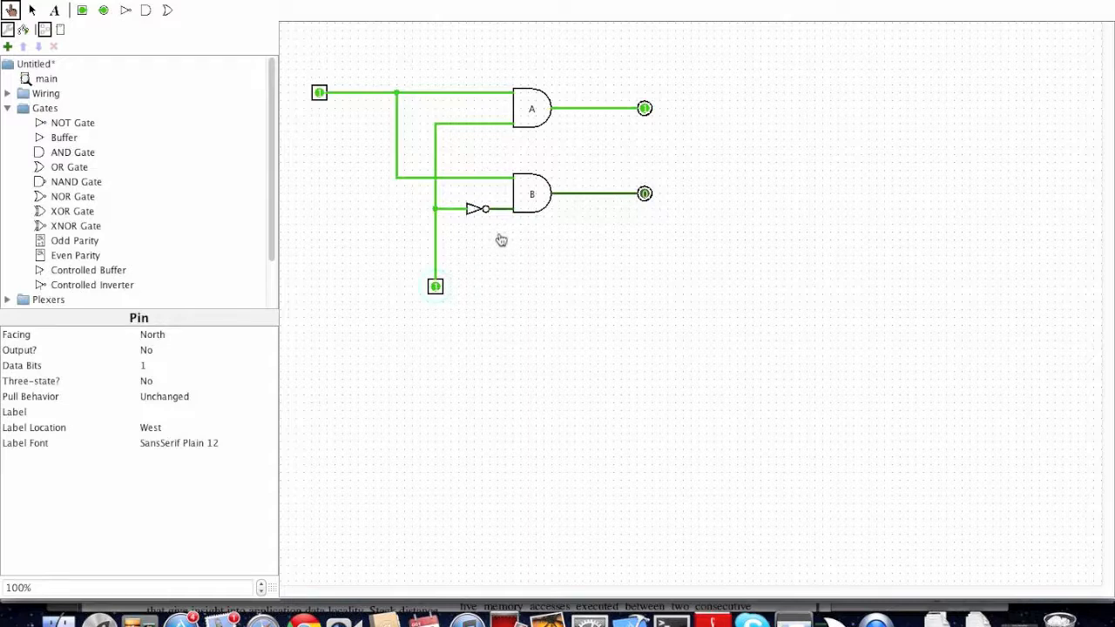
- Label the west input pin "Input" and the north-facing pin below the gates "Selector bit"
click(31, 11)
click(319, 93)
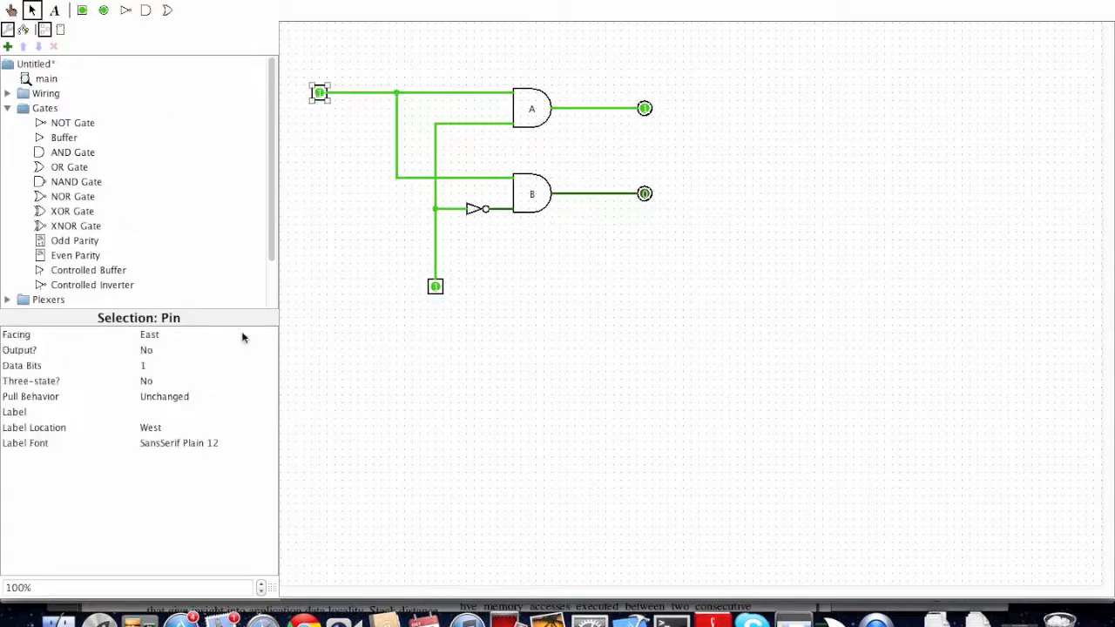
click(170, 412)
text(Input)
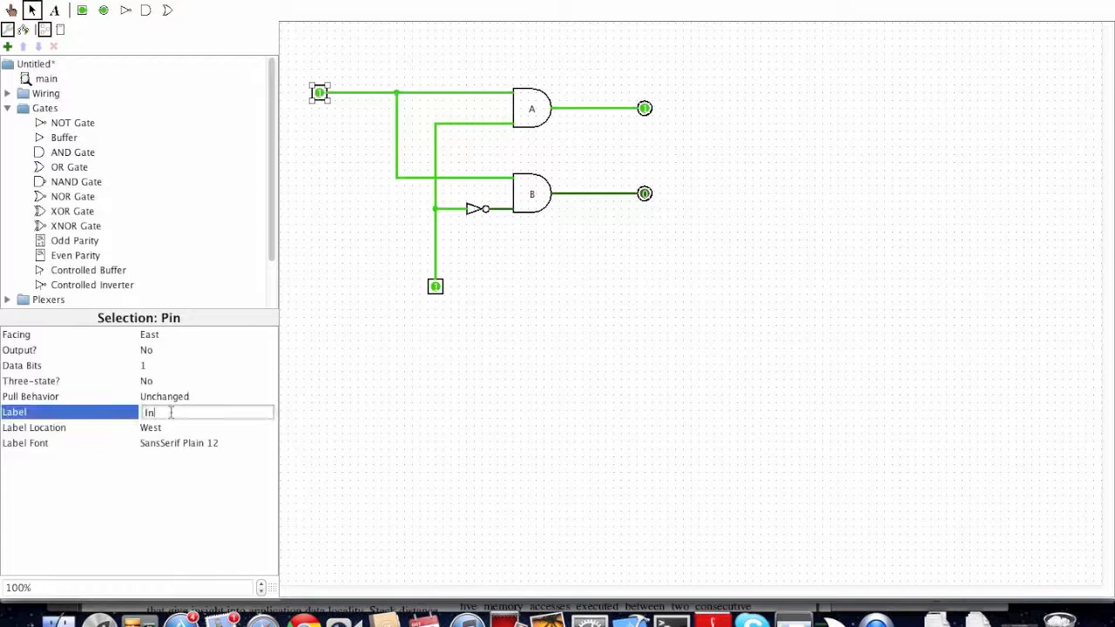
key(Return)
click(436, 290)
click(163, 413)
text(Selector bit)
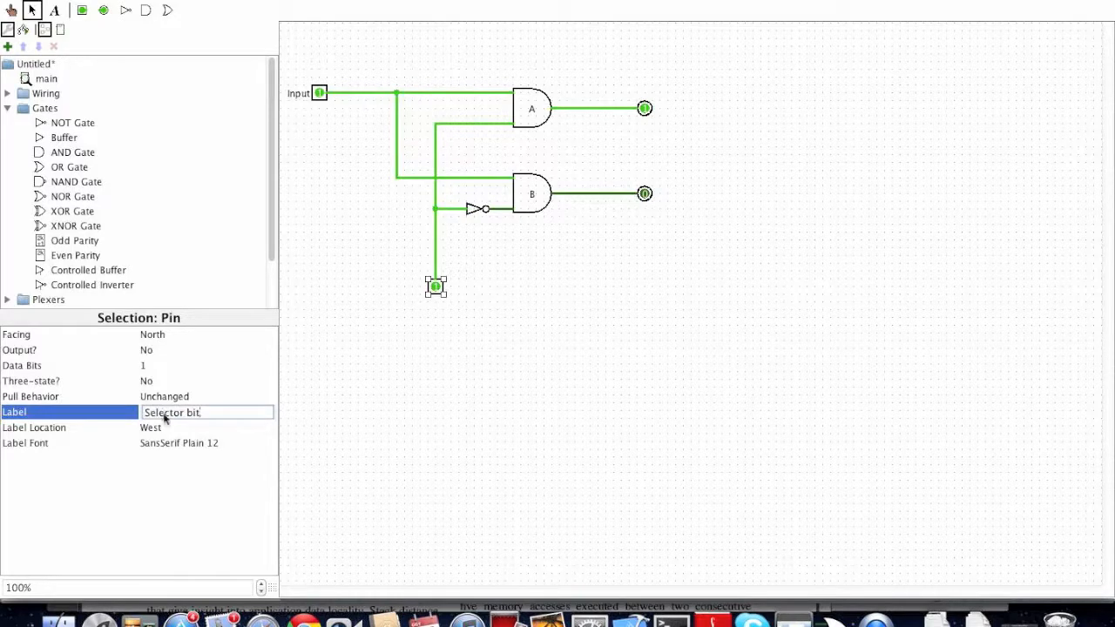
click(166, 427)
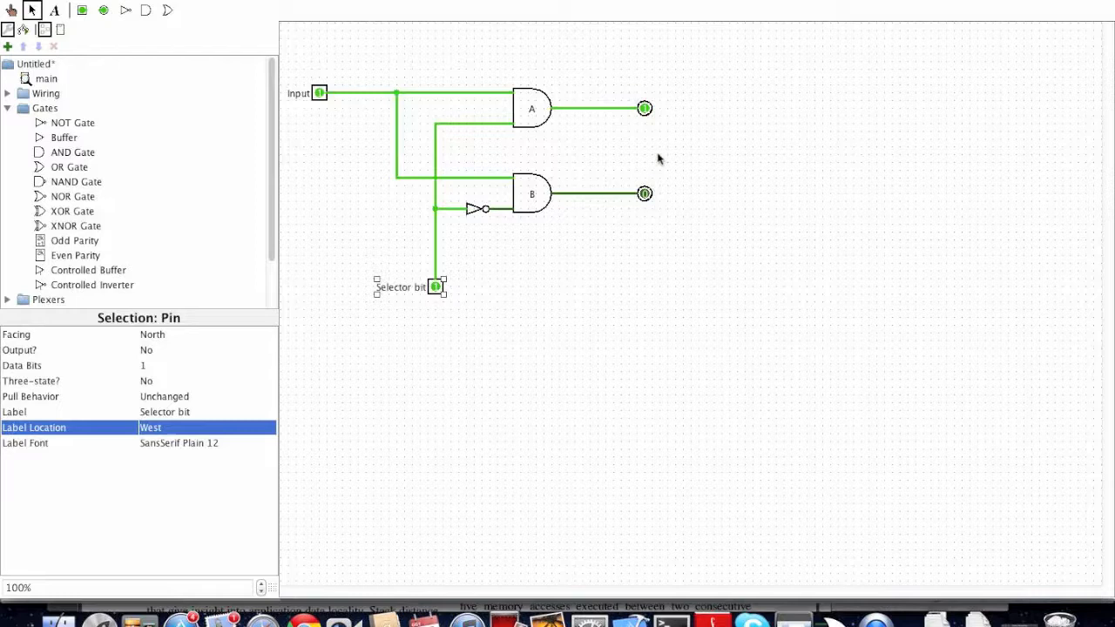